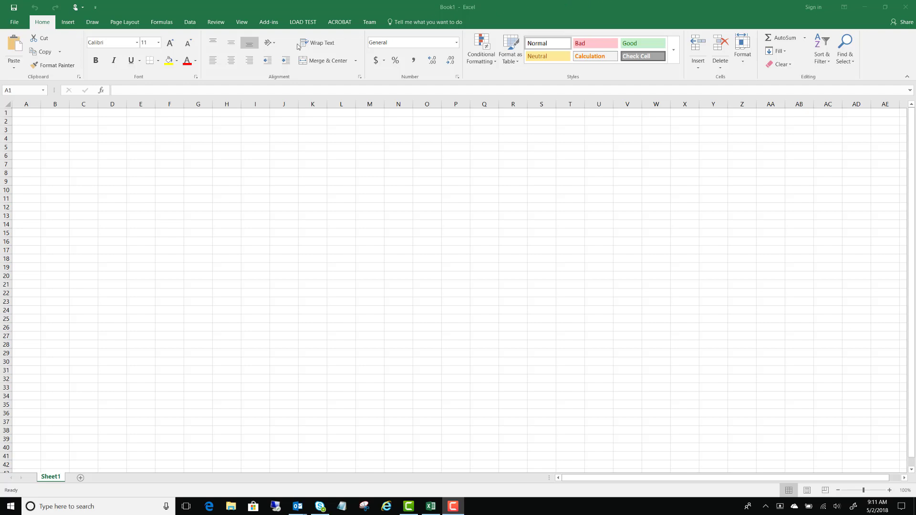
Step: Show the From Database import sources under Get Data on the Data tab
left_click(191, 25)
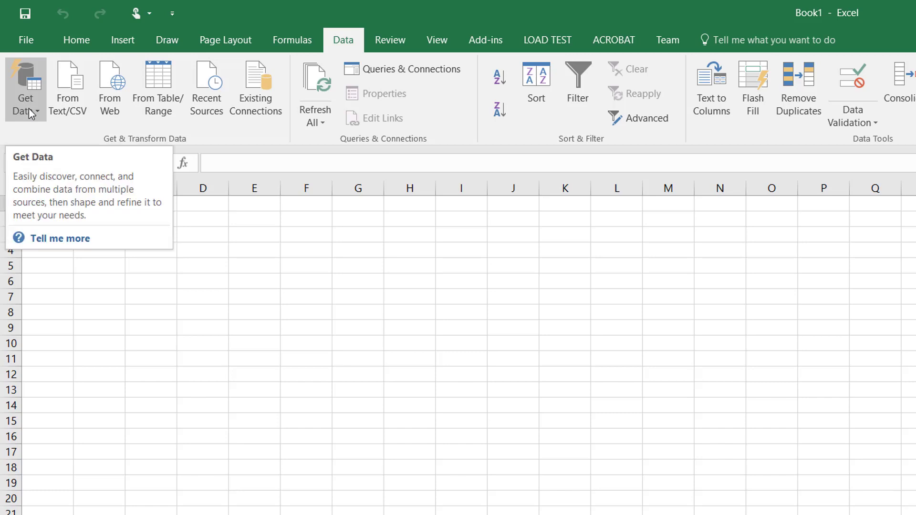
left_click(29, 108)
mouse_move(87, 181)
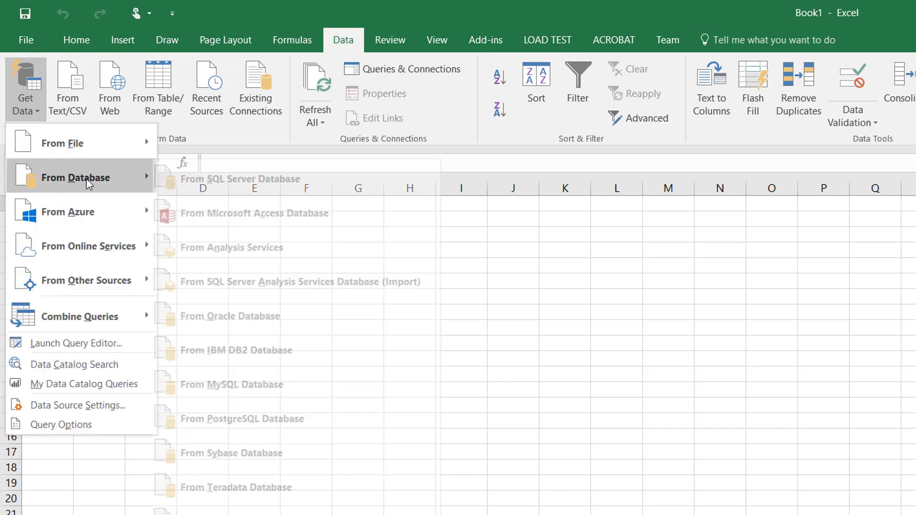
Step: Start an Analysis Services connection with server name 'rbsurfacebook'
left_click(248, 253)
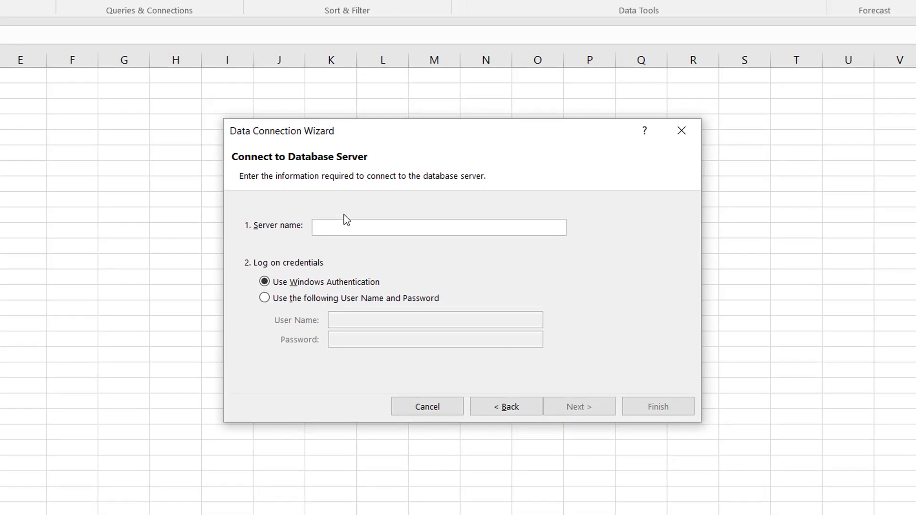
left_click(348, 226)
type("rbsu")
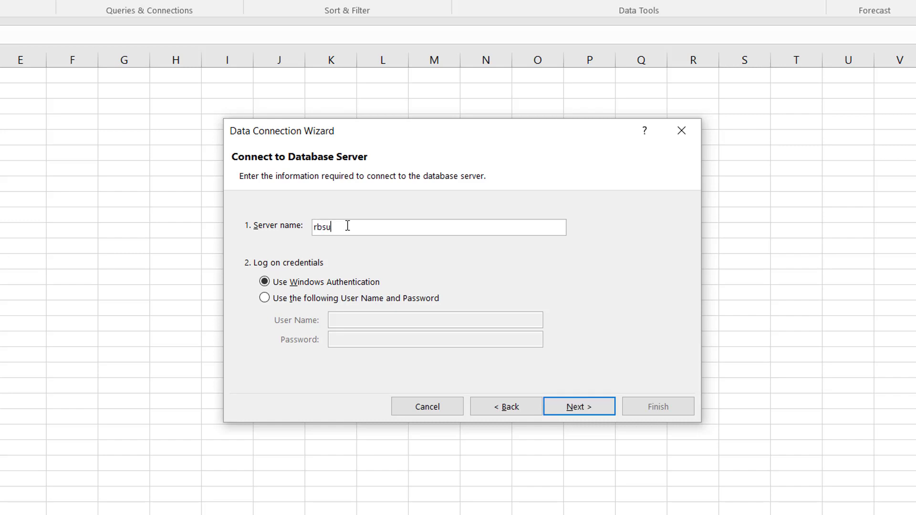
type("rfacebook")
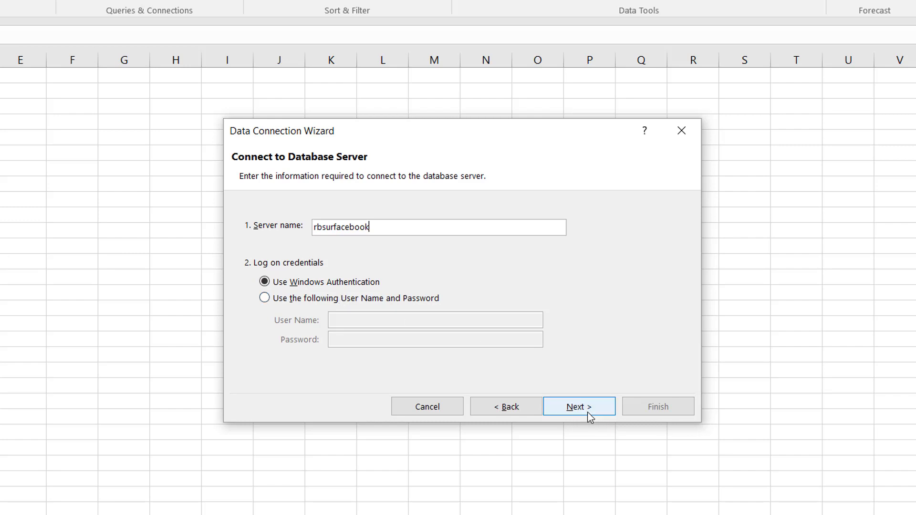
Step: Connect to the server, choose the LAWSONDW database and its IC CUBE, and continue
left_click(574, 406)
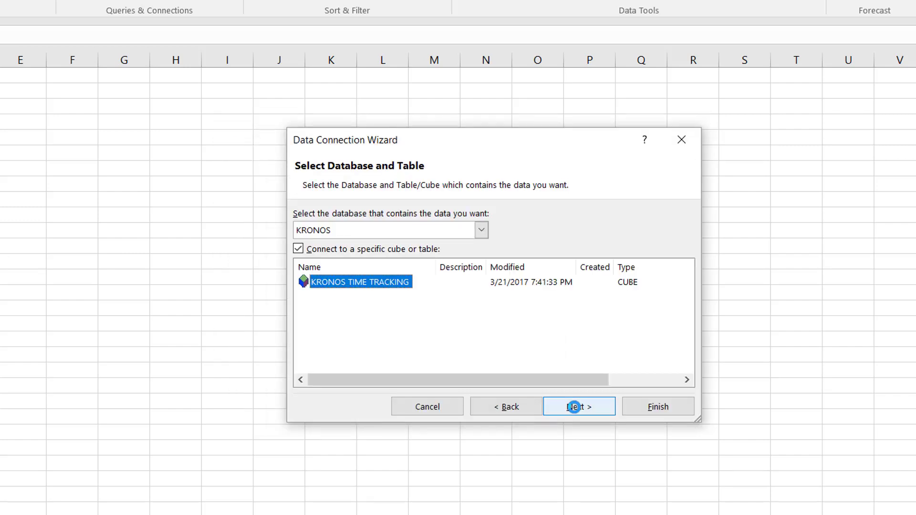
left_click(481, 230)
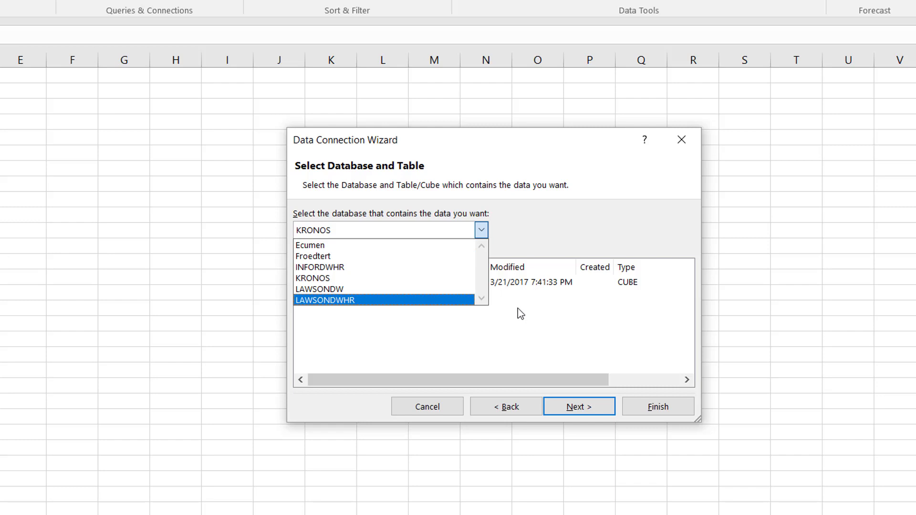
left_click(343, 268)
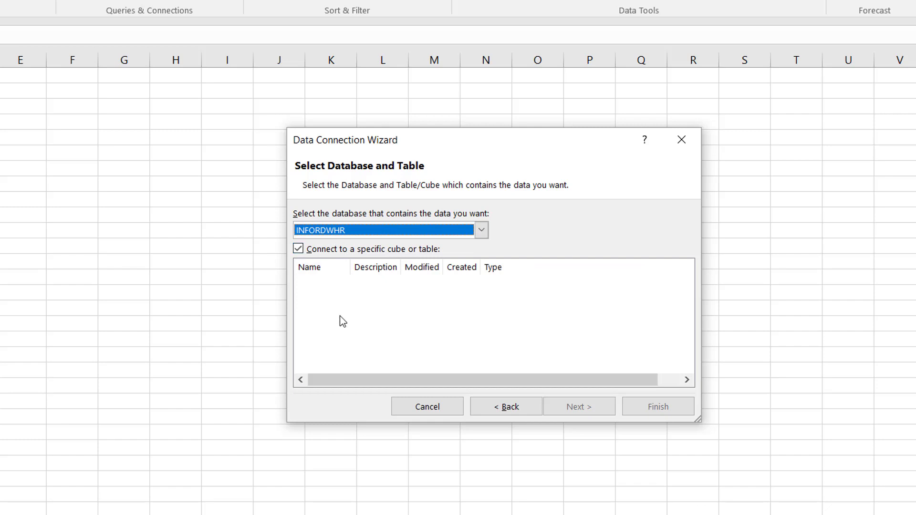
left_click(482, 231)
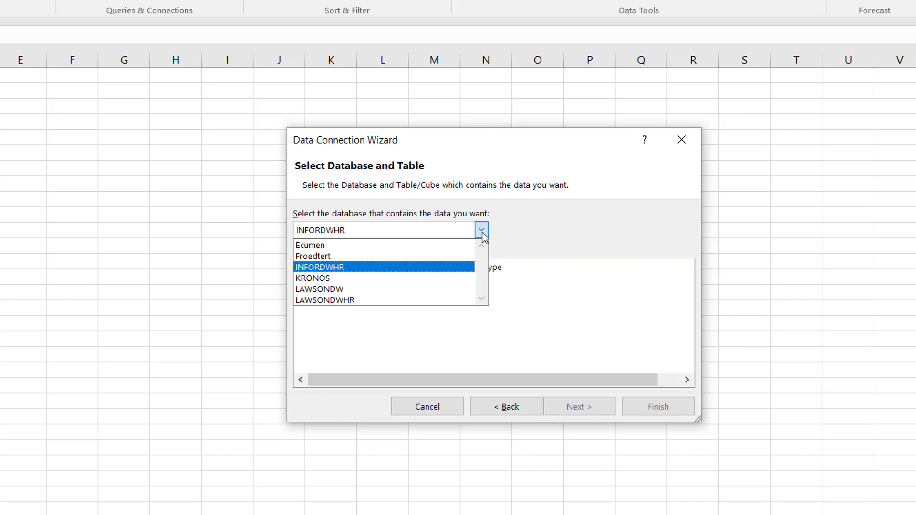
left_click(324, 279)
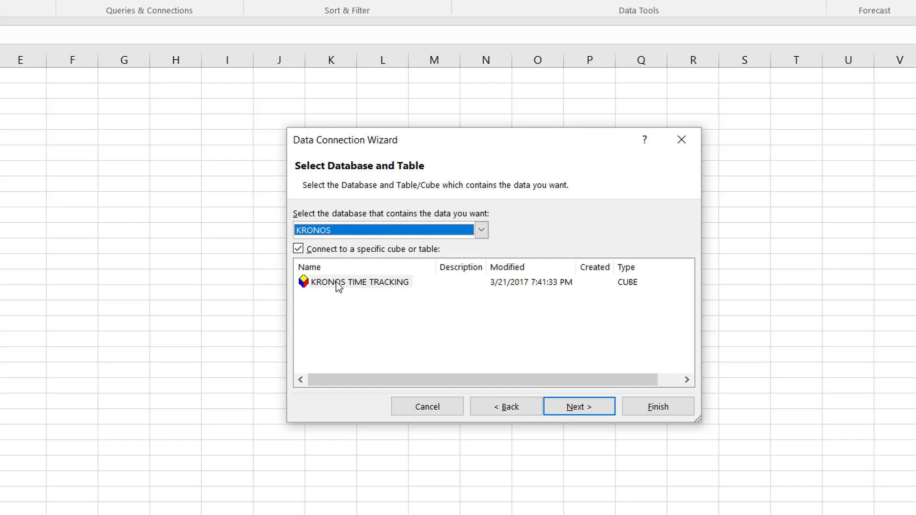
left_click(481, 230)
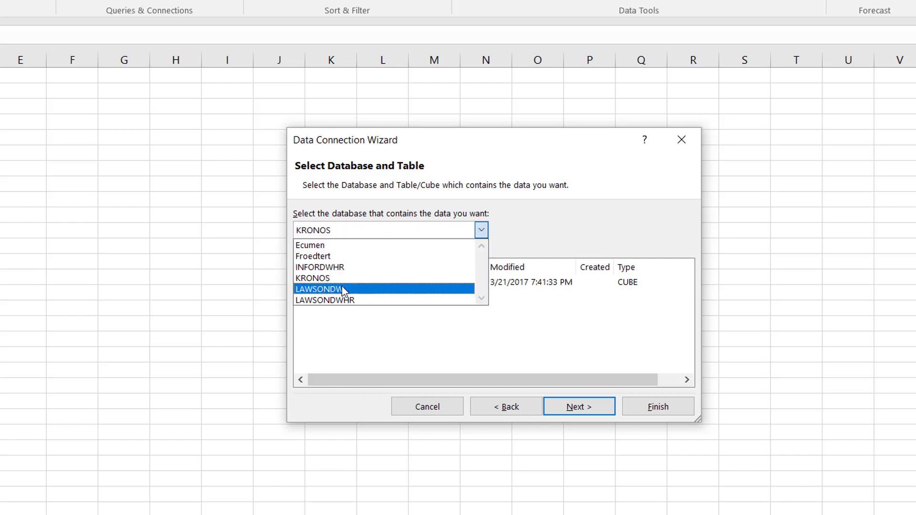
left_click(343, 289)
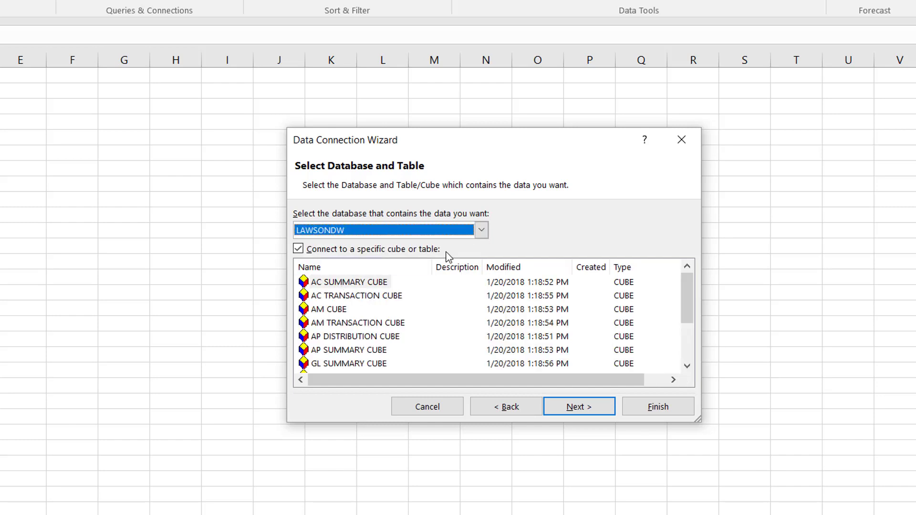
left_click_drag(688, 287, 678, 324)
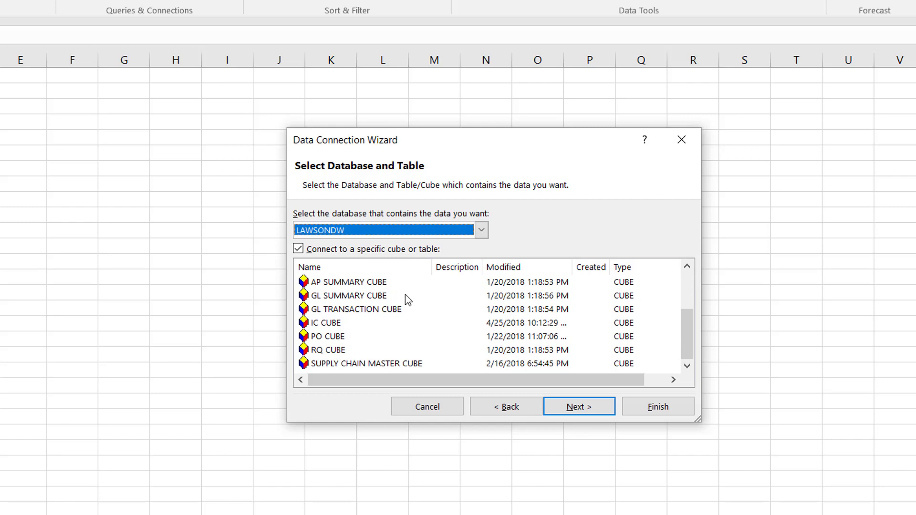
left_click(335, 326)
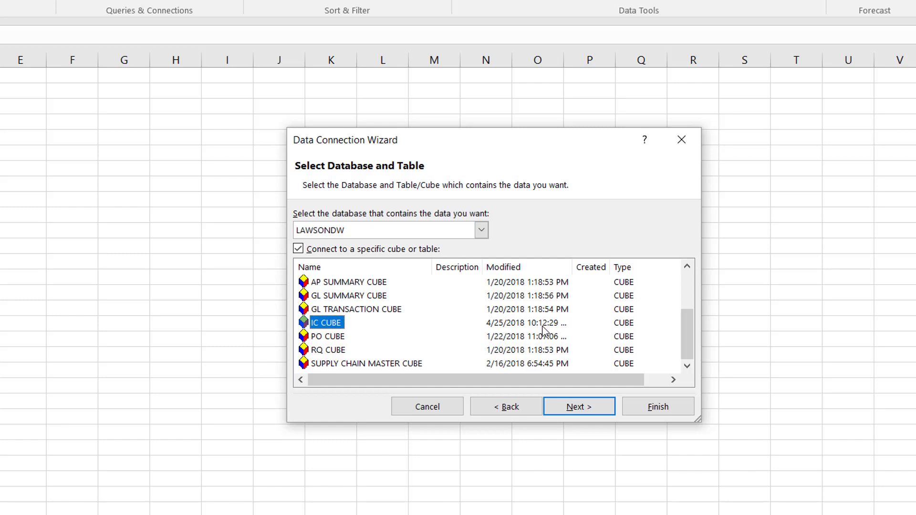
left_click(597, 413)
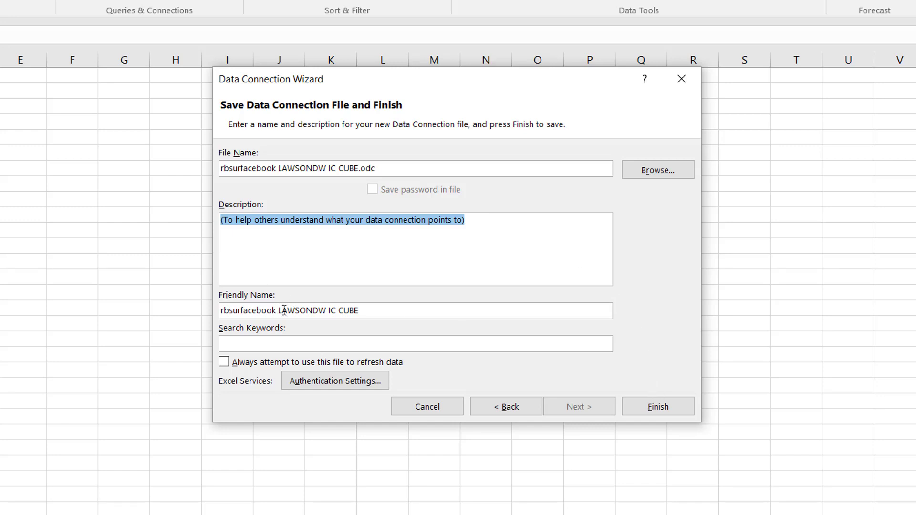
left_click_drag(226, 309, 327, 313)
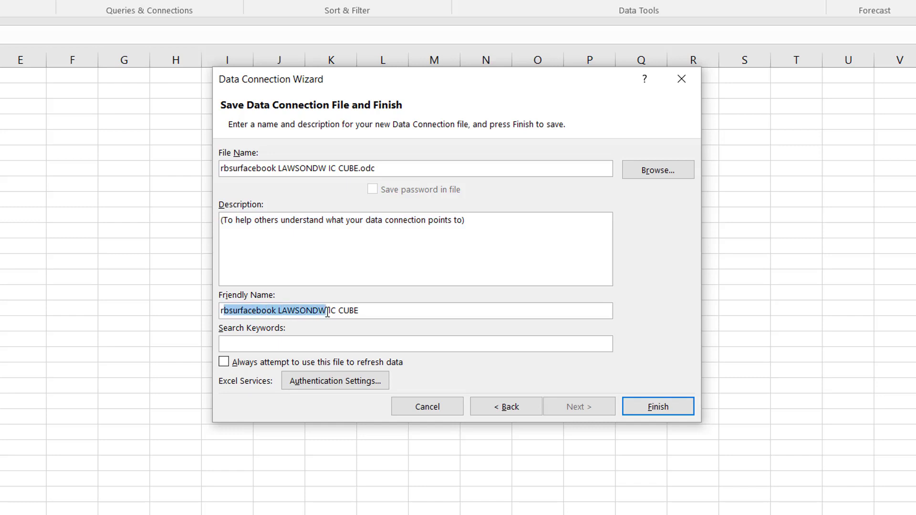
left_click(234, 313)
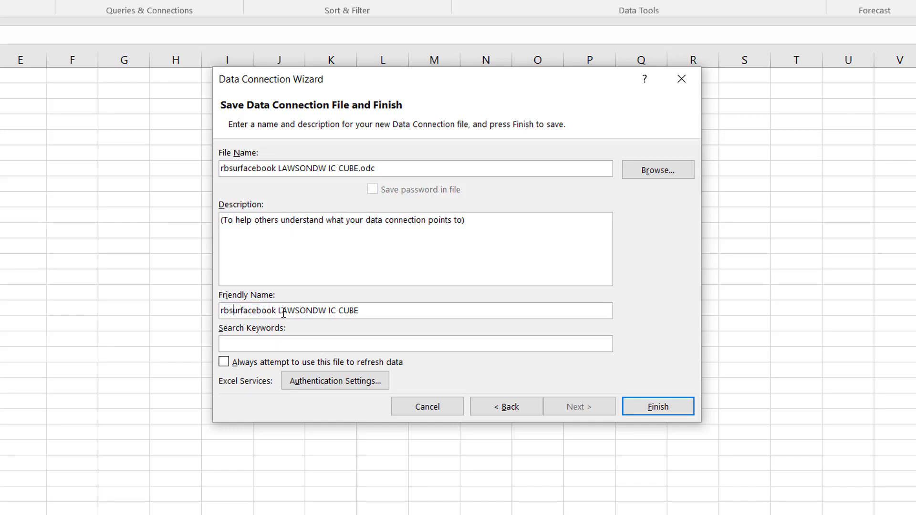
left_click_drag(278, 312, 184, 313)
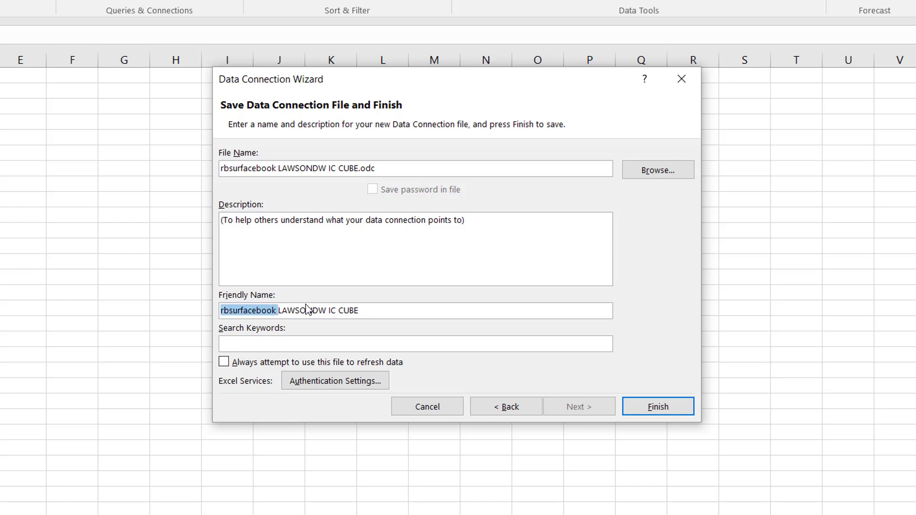
left_click_drag(330, 311, 278, 312)
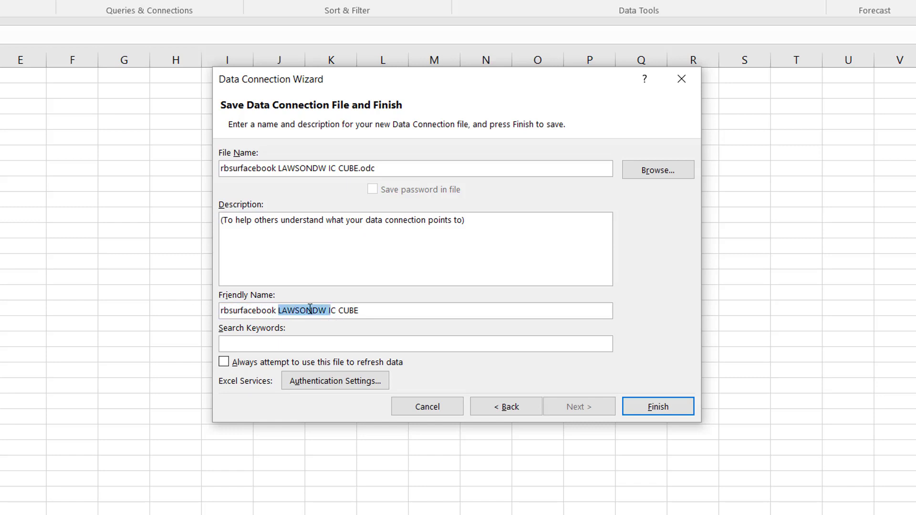
left_click_drag(359, 312, 325, 318)
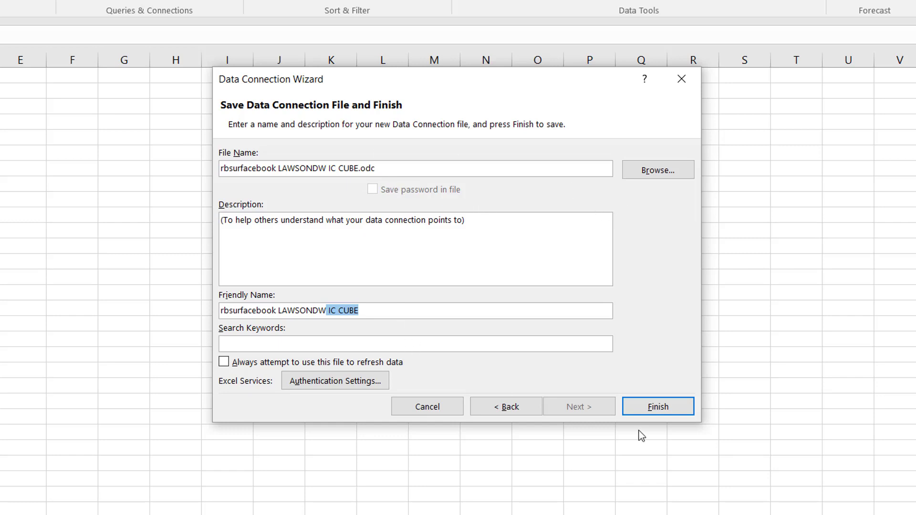
Step: Finish the IC cube connection and insert a PivotTable Report at $A$1 on Sheet1
left_click(667, 409)
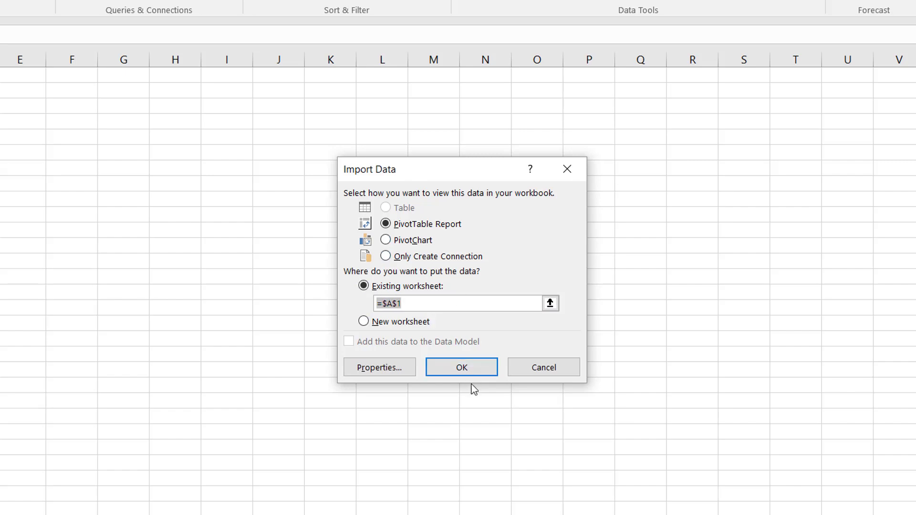
left_click(476, 374)
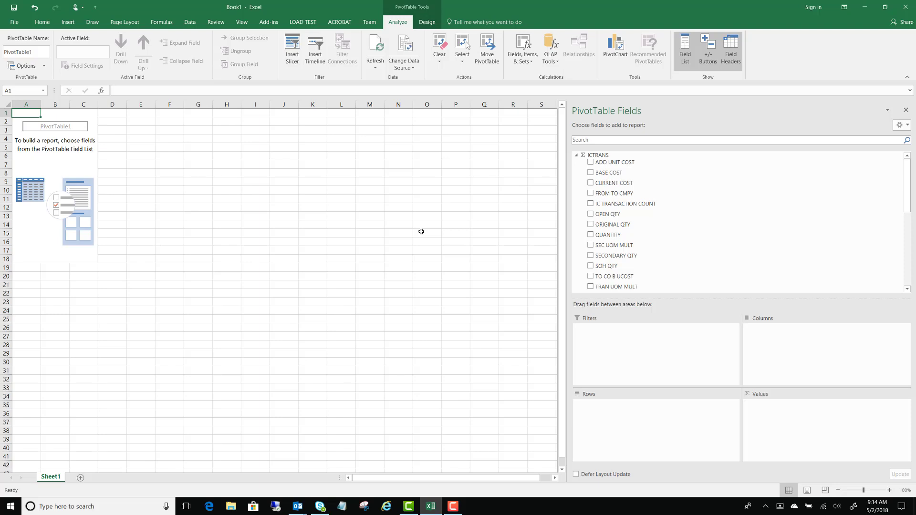
Step: Add a new blank Sheet2 and bring up the Data tab tools
left_click(80, 479)
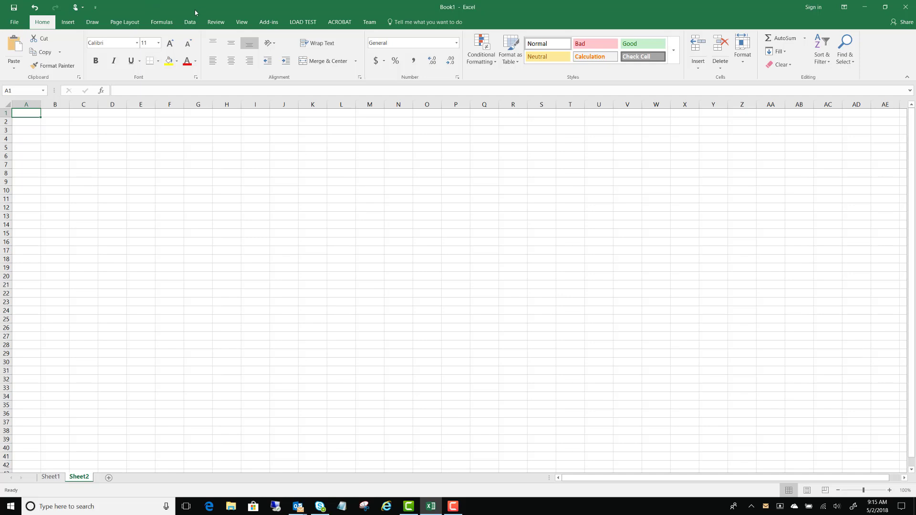
left_click(192, 24)
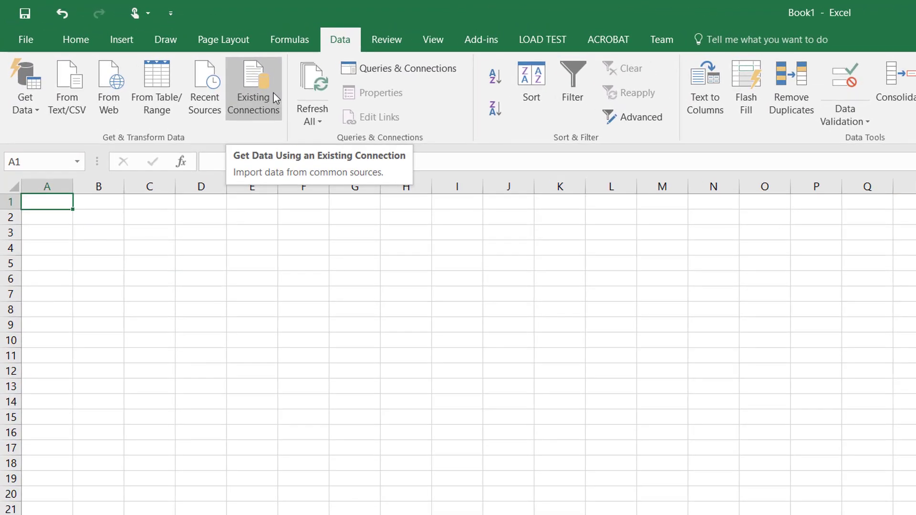
Step: Open the saved LAWSONDW GL SUMMARY CUBE connection from Existing Connections
left_click(271, 92)
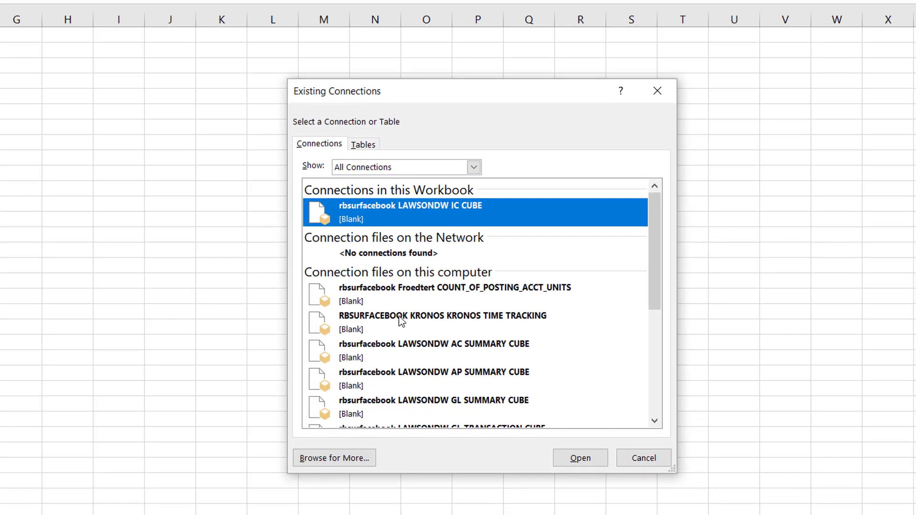
left_click_drag(657, 244, 640, 323)
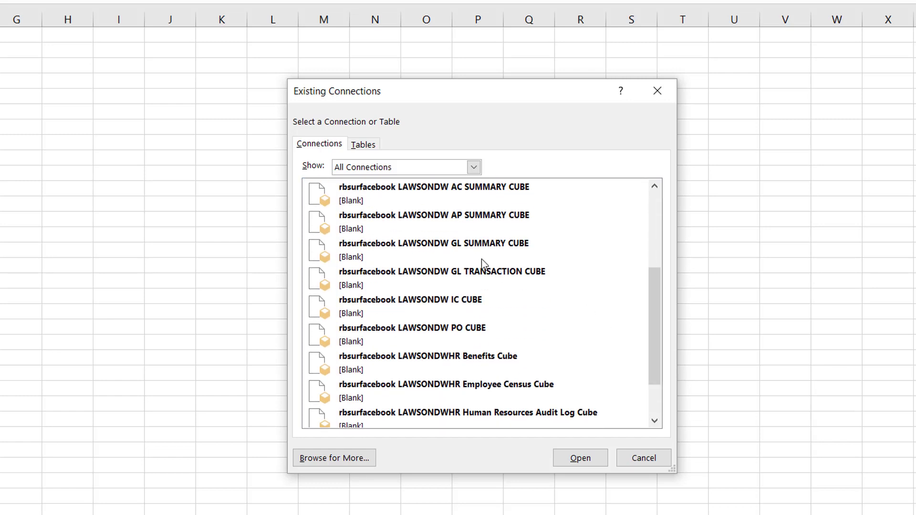
left_click(438, 250)
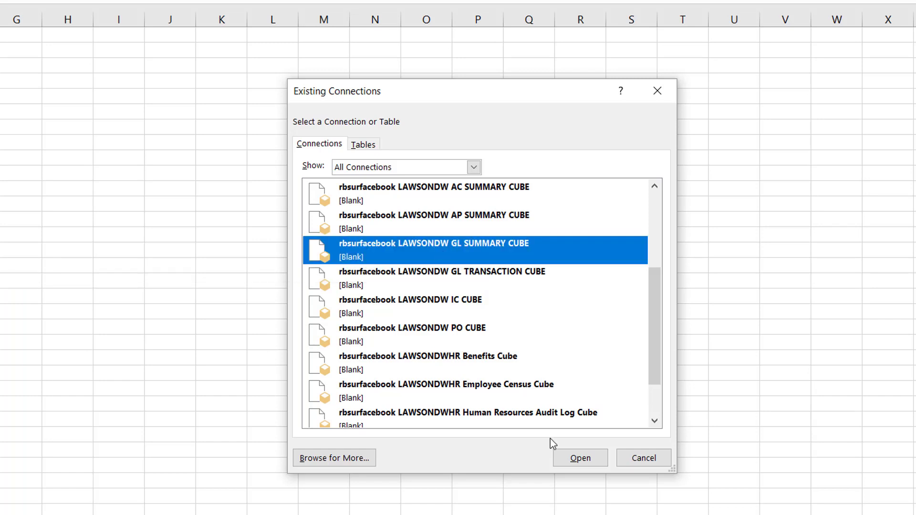
left_click(573, 460)
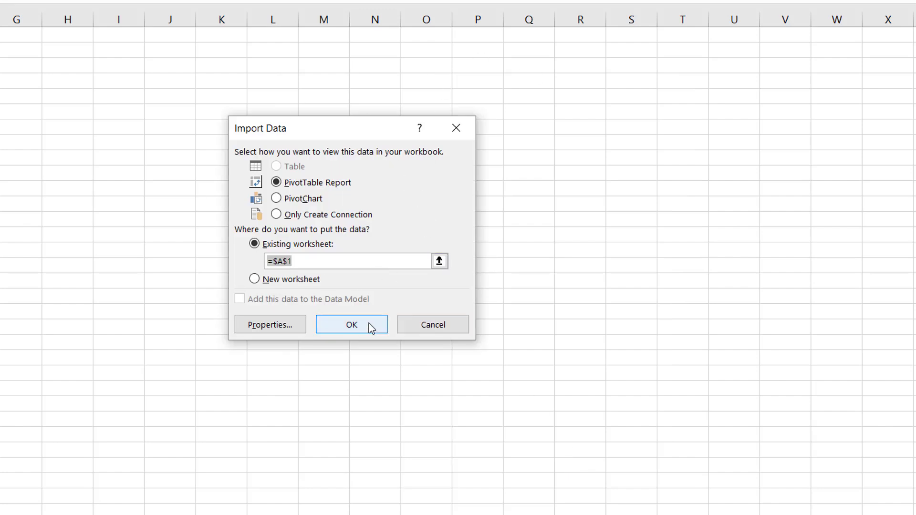
Step: Confirm a GL SUMMARY CUBE PivotTable Report at $A$1 on Sheet2
left_click(356, 331)
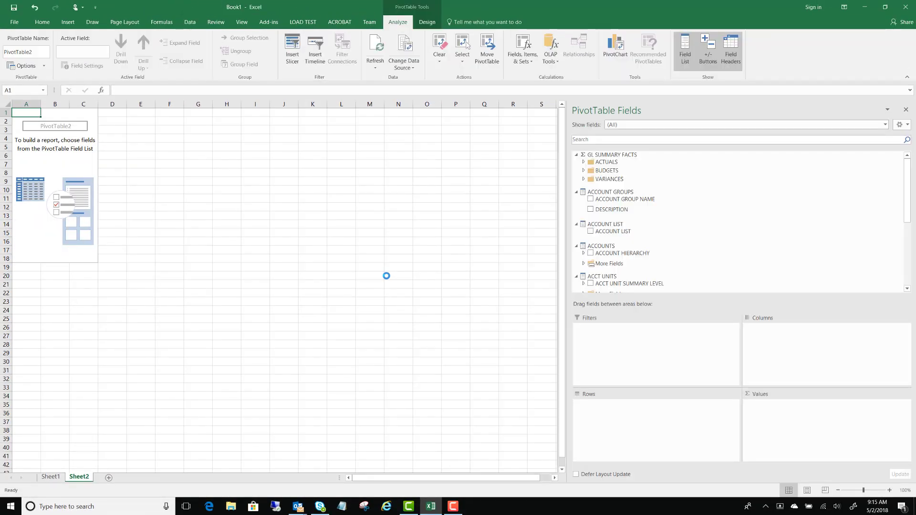